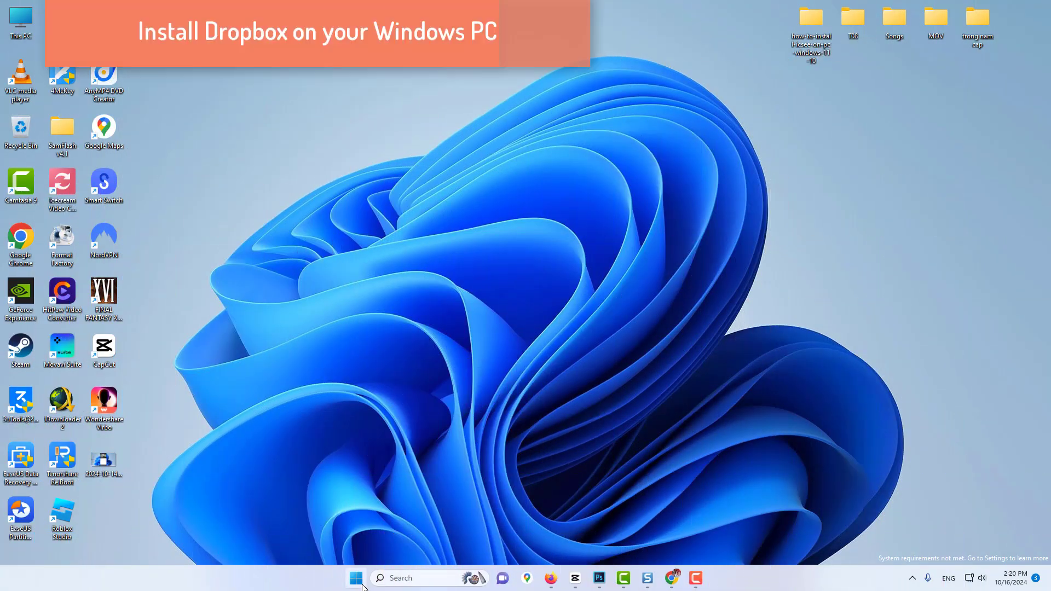
- Find and open Microsoft Store
{"action": "left_click", "coordinate": [360, 584]}
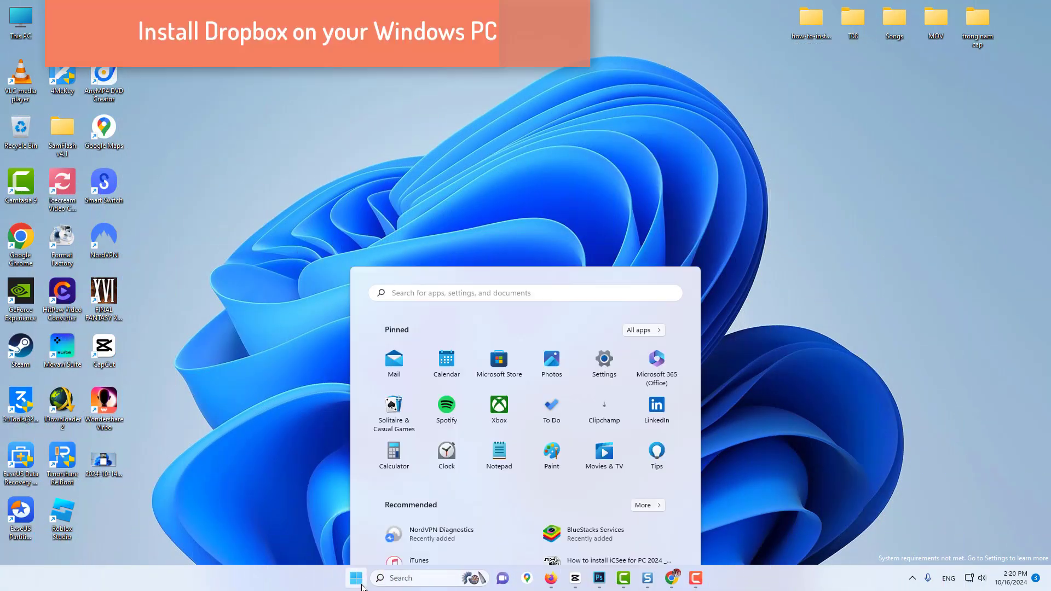
{"action": "type", "text": "sto"}
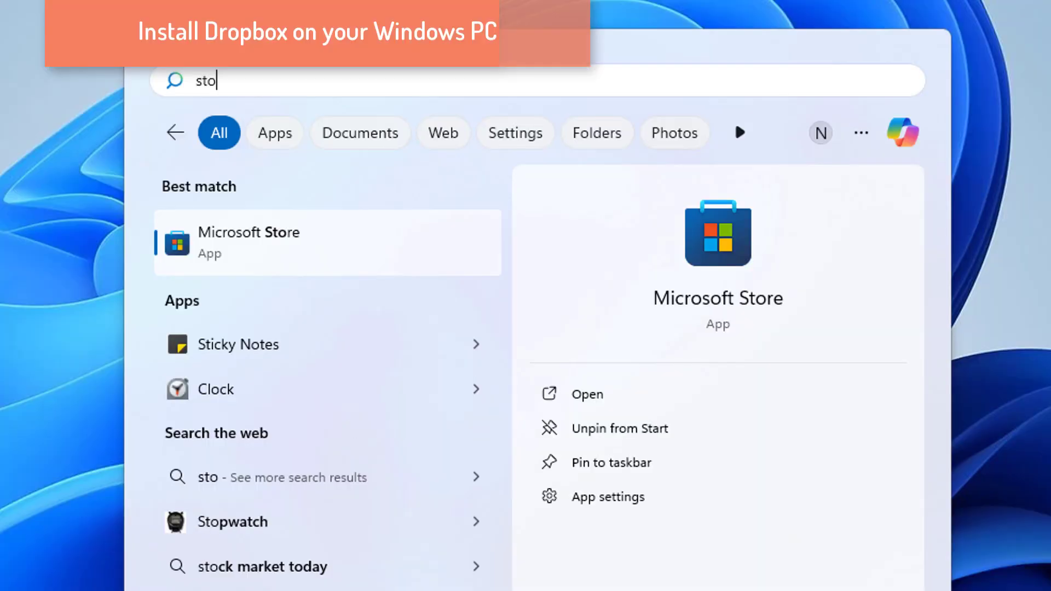
{"action": "left_click", "coordinate": [402, 270]}
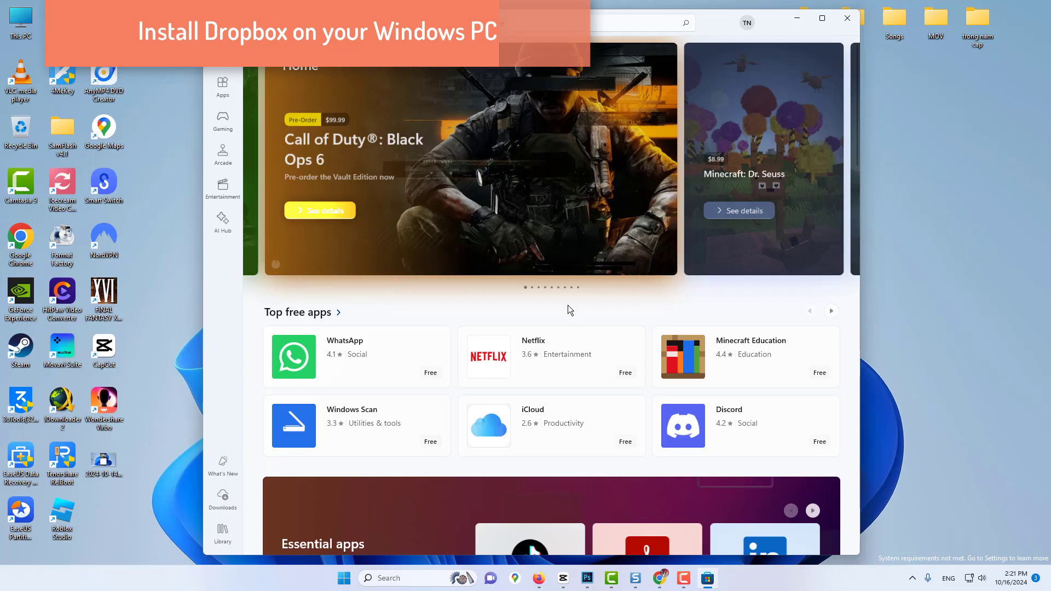
- Search the store for Dropbox and install the Dropbox app
{"action": "left_click", "coordinate": [423, 23]}
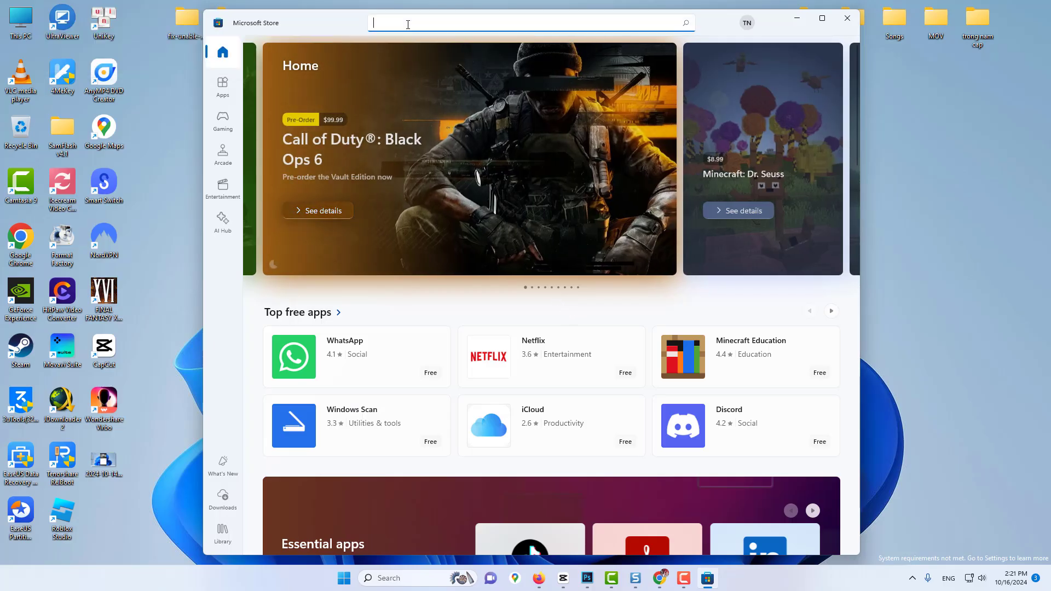
{"action": "type", "text": "Dropbox"}
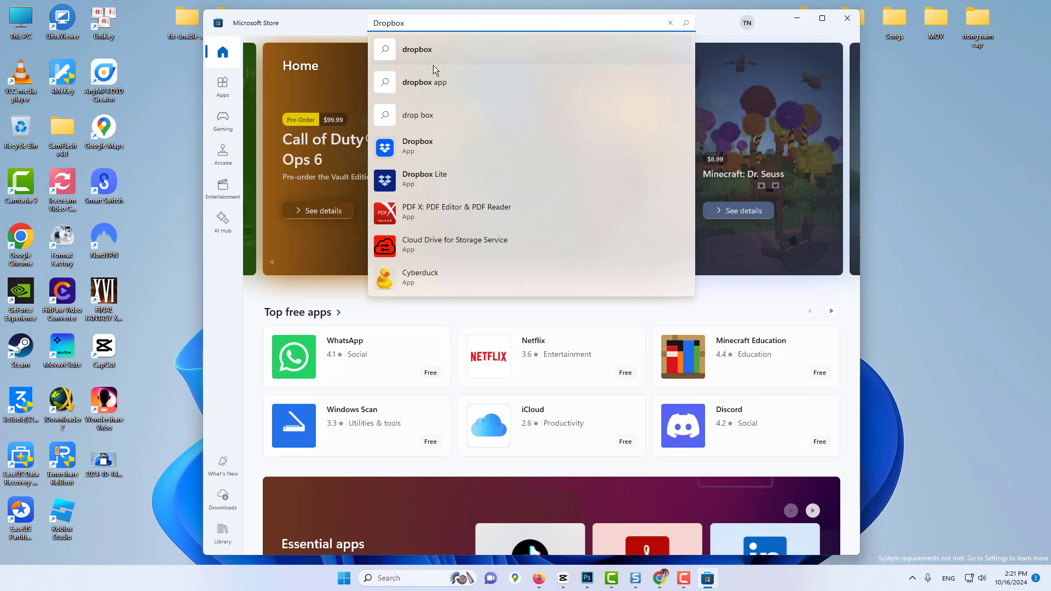
{"action": "left_click", "coordinate": [454, 144]}
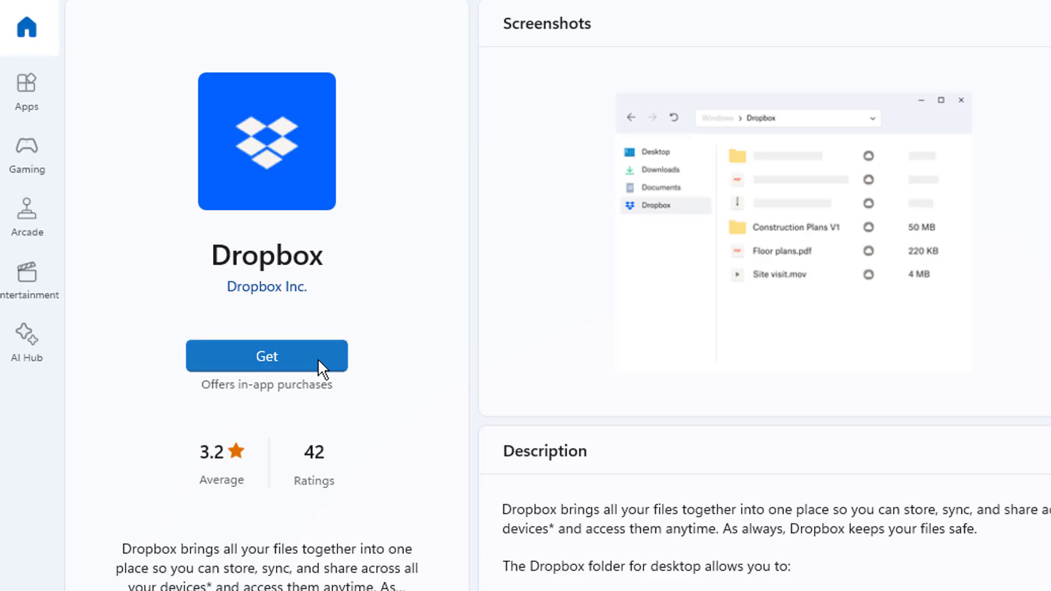
{"action": "left_click", "coordinate": [318, 358]}
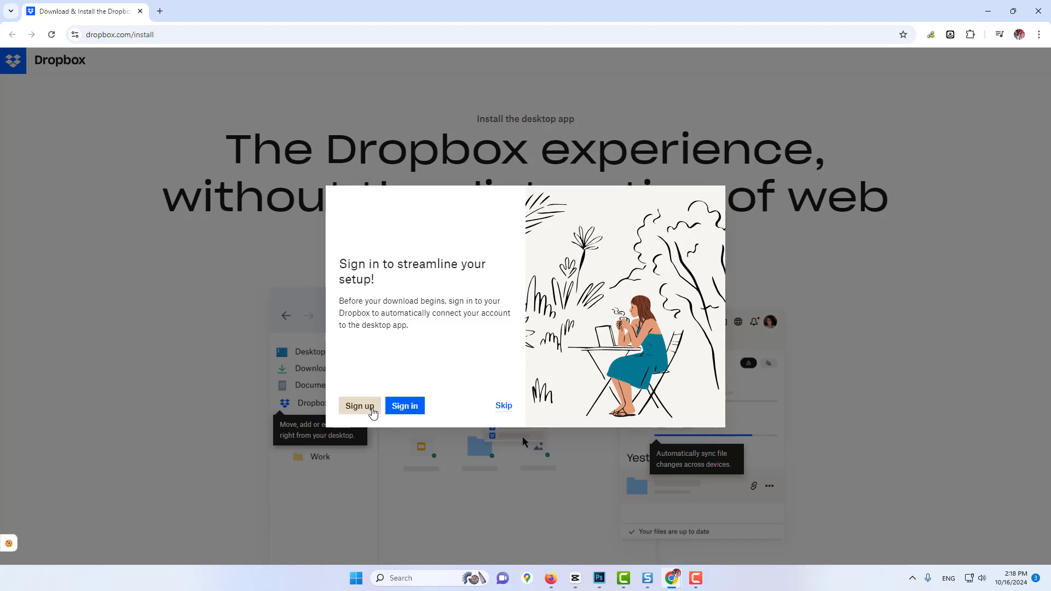
- Start signing up for a new account on the Dropbox install page
{"action": "left_click", "coordinate": [373, 412]}
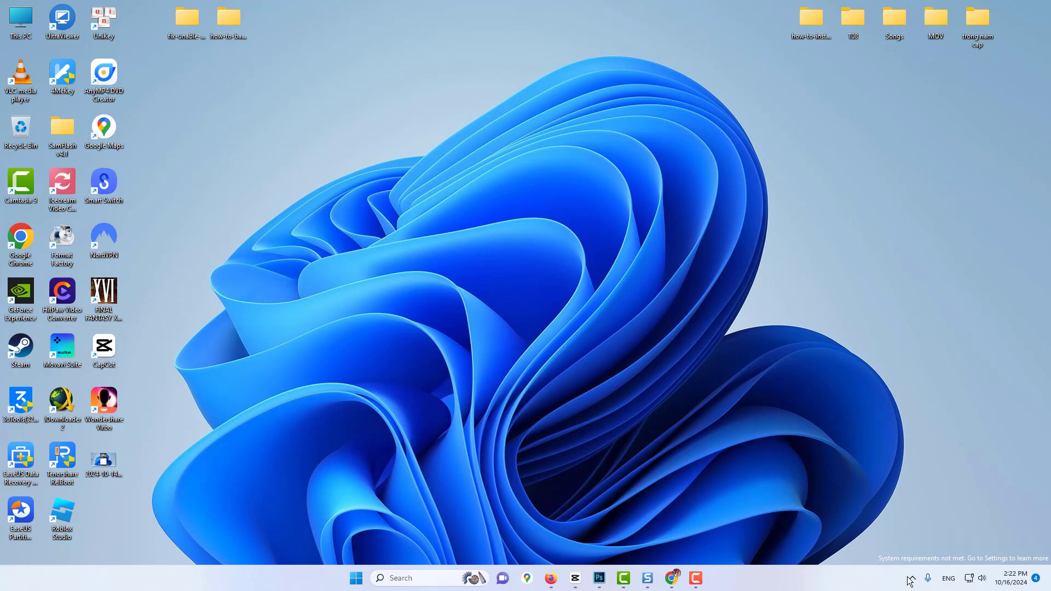
- Launch the newly installed Dropbox app on the desktop
{"action": "left_click", "coordinate": [911, 579]}
{"action": "left_click", "coordinate": [912, 579]}
{"action": "left_click", "coordinate": [356, 578]}
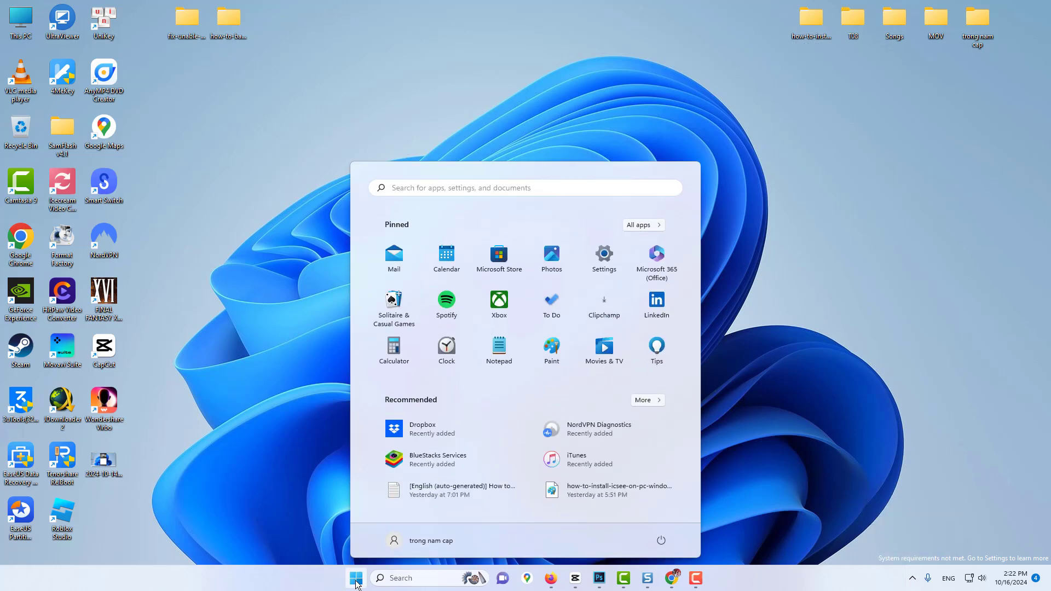
{"action": "left_click", "coordinate": [425, 432]}
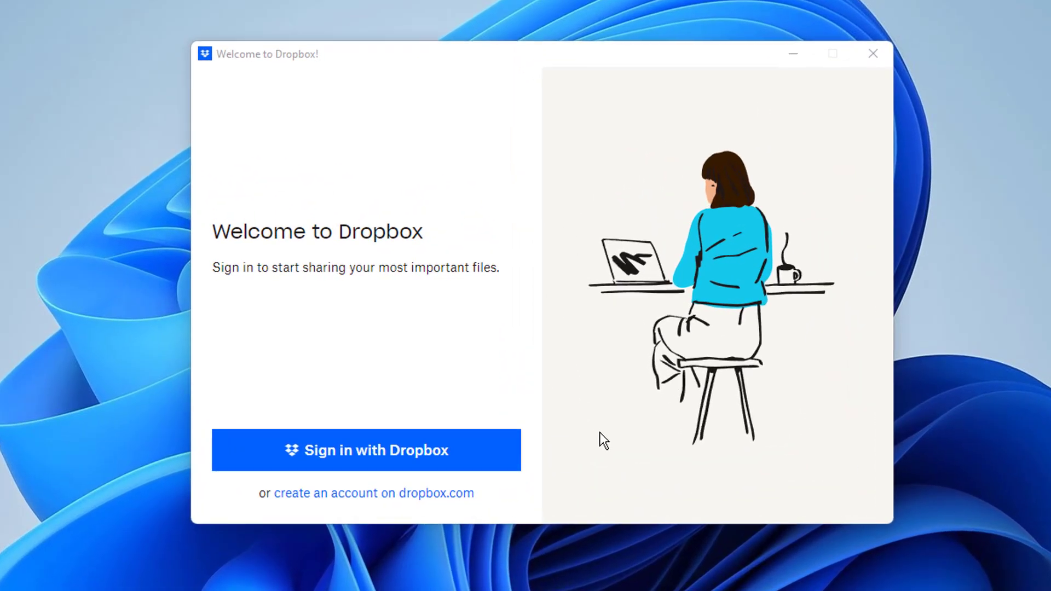
- Sign in with Dropbox through the browser, allow the account connection and return to the desktop app
{"action": "left_click", "coordinate": [443, 467]}
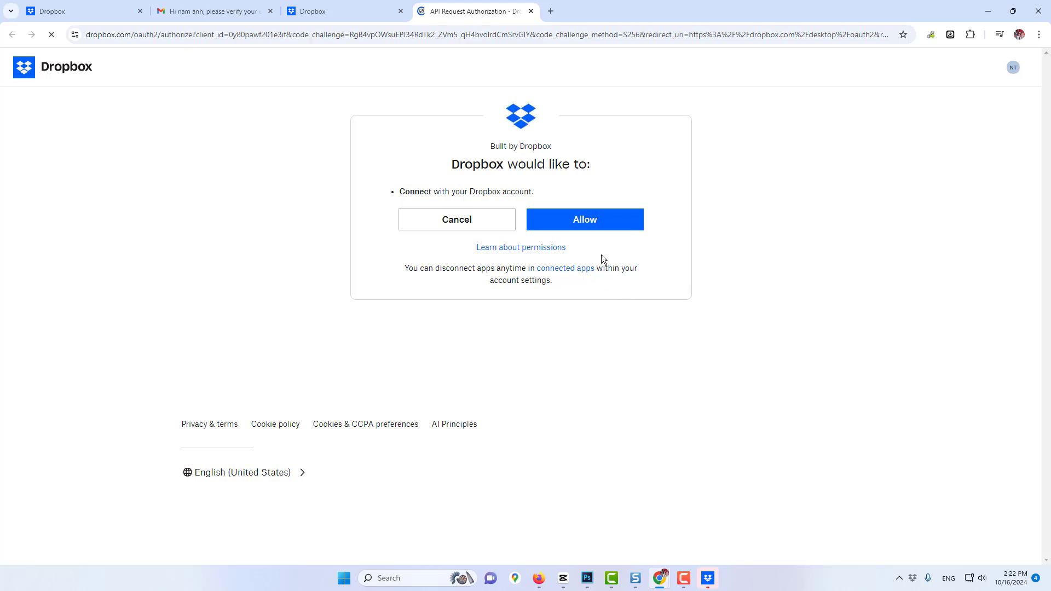
{"action": "left_click", "coordinate": [594, 225]}
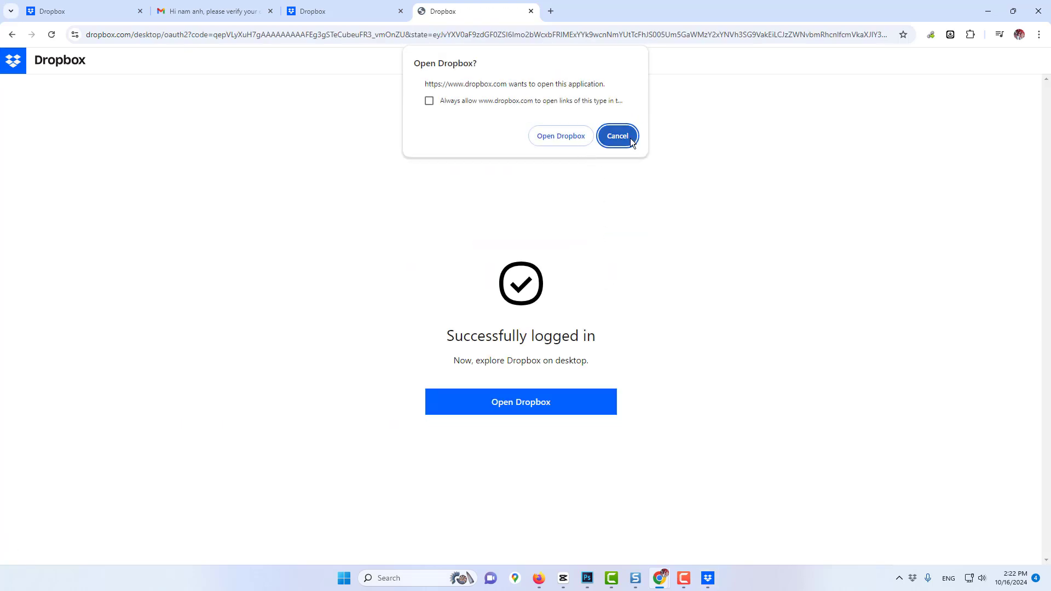
{"action": "left_click", "coordinate": [588, 138]}
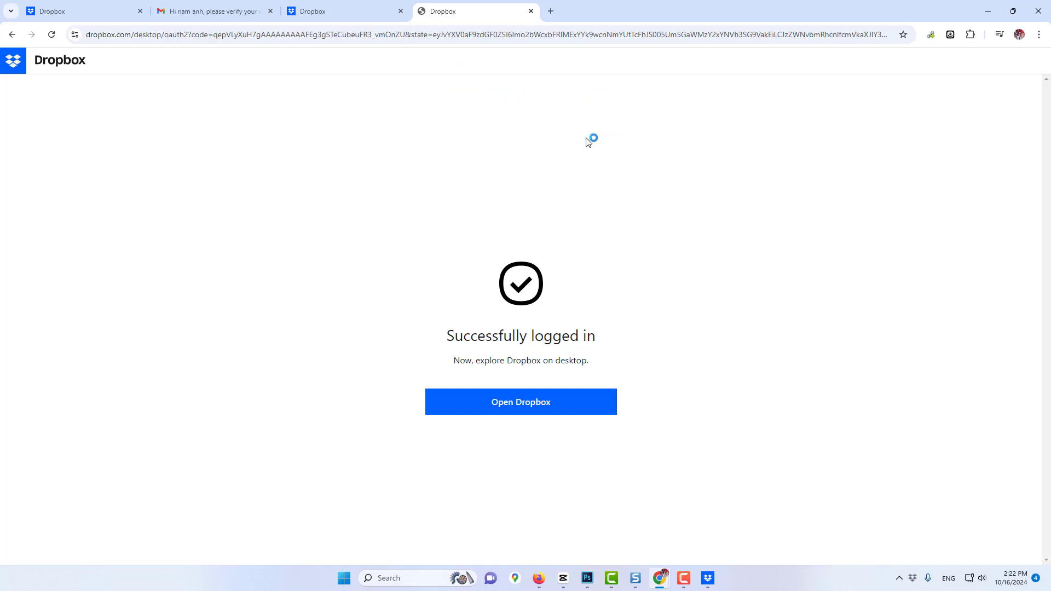
{"action": "left_click", "coordinate": [1013, 11]}
{"action": "left_click", "coordinate": [971, 39]}
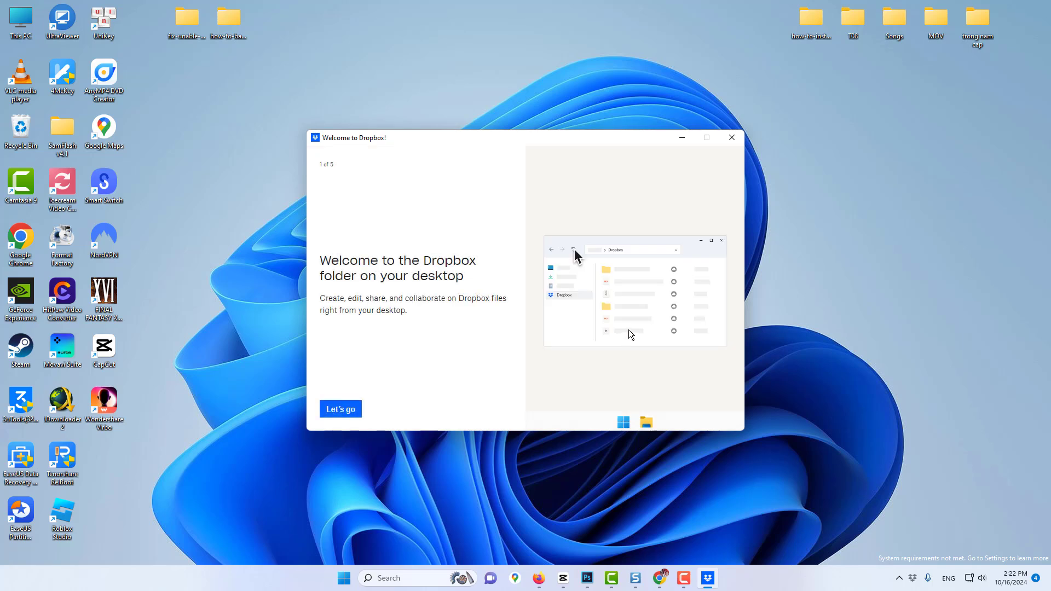
- Complete the Dropbox welcome tour, keeping the Basic plan, and open Dropbox when setup ends
{"action": "left_click", "coordinate": [340, 410]}
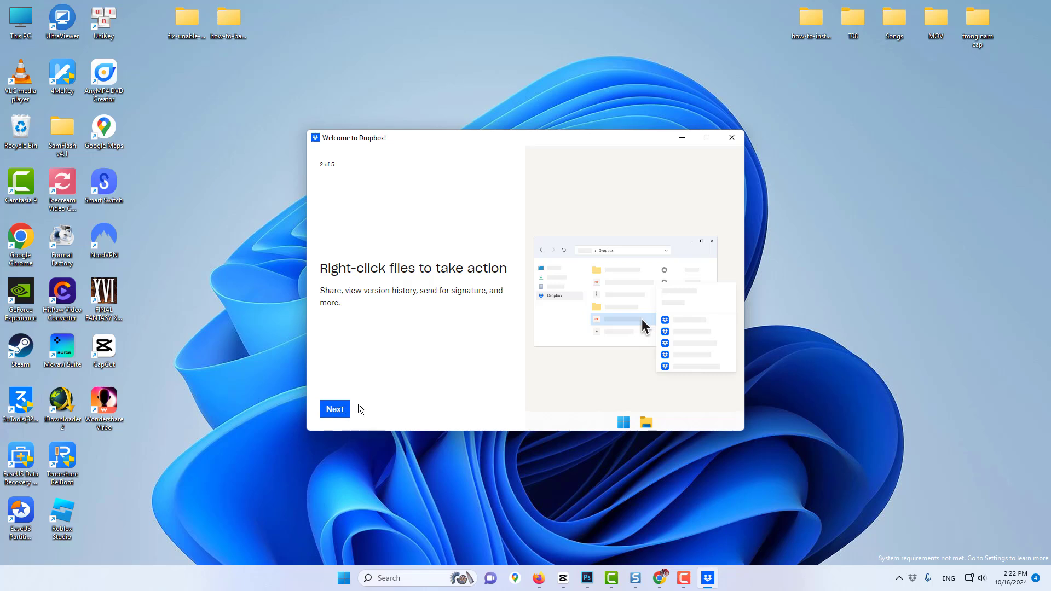
{"action": "left_click", "coordinate": [346, 412]}
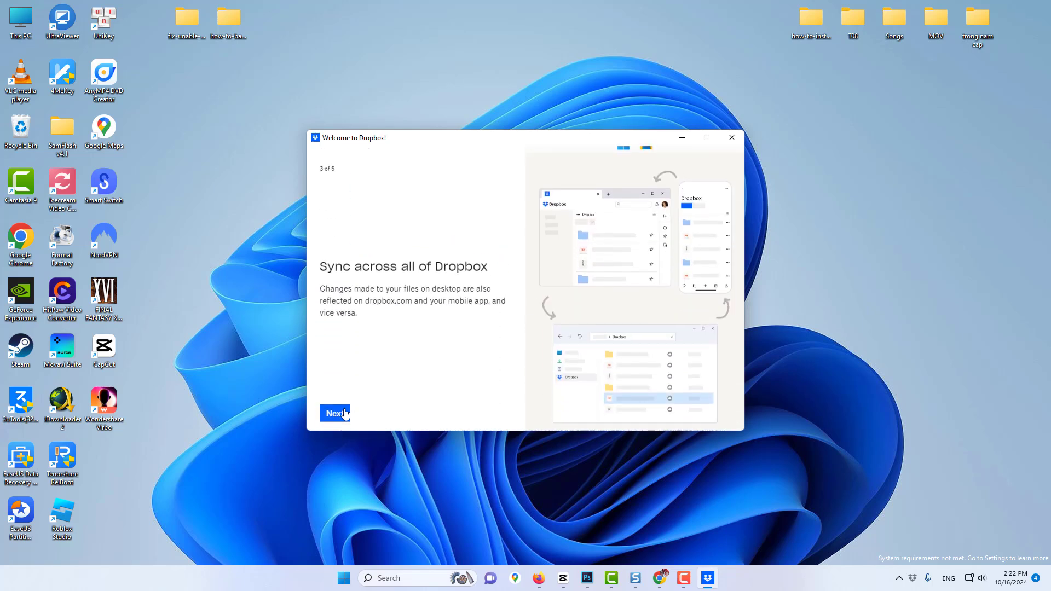
{"action": "left_click", "coordinate": [336, 408]}
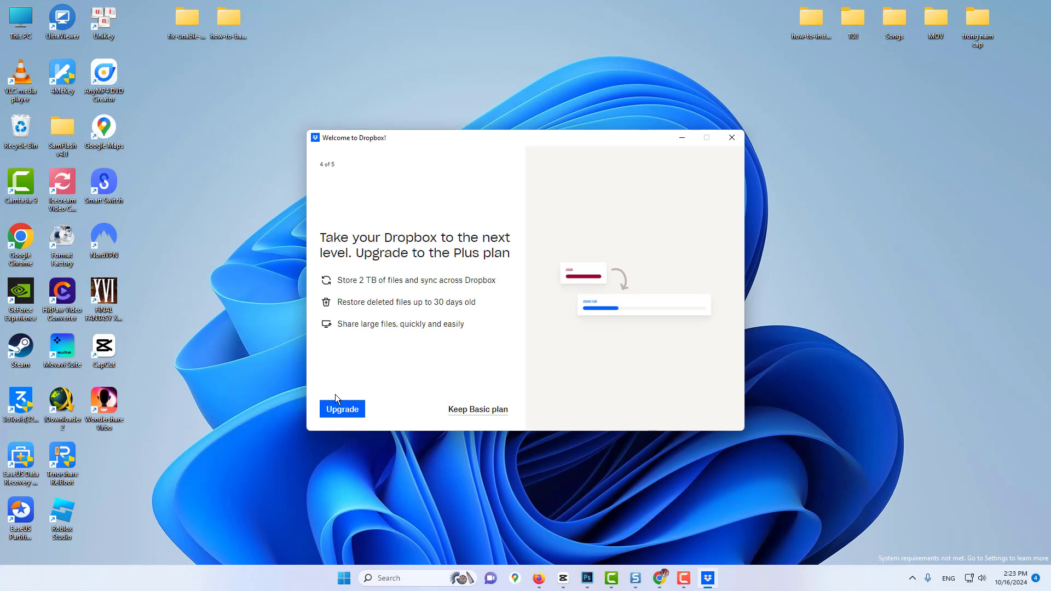
{"action": "left_click", "coordinate": [481, 413]}
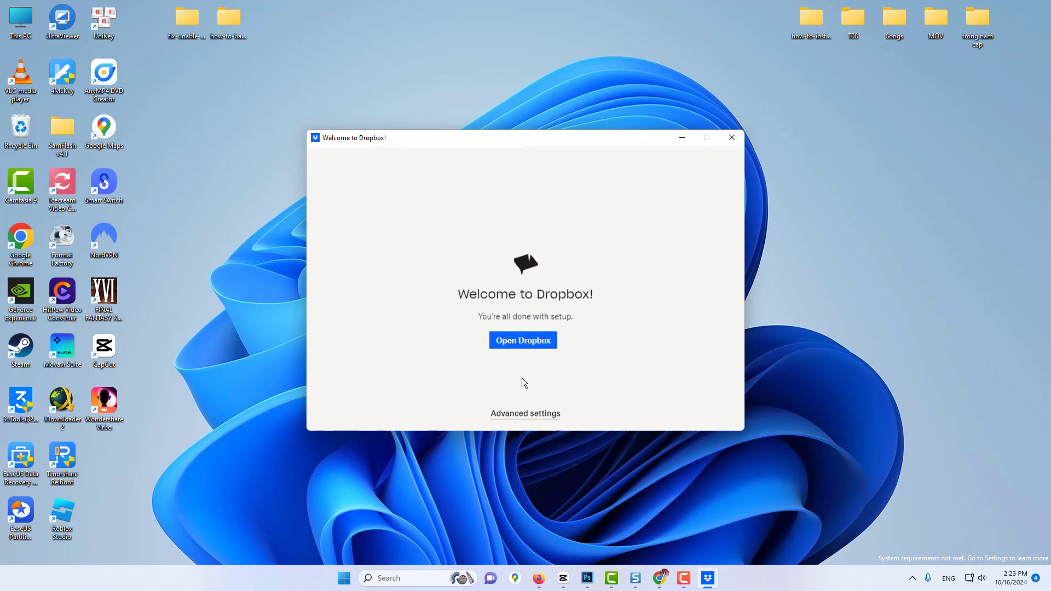
{"action": "left_click", "coordinate": [523, 339]}
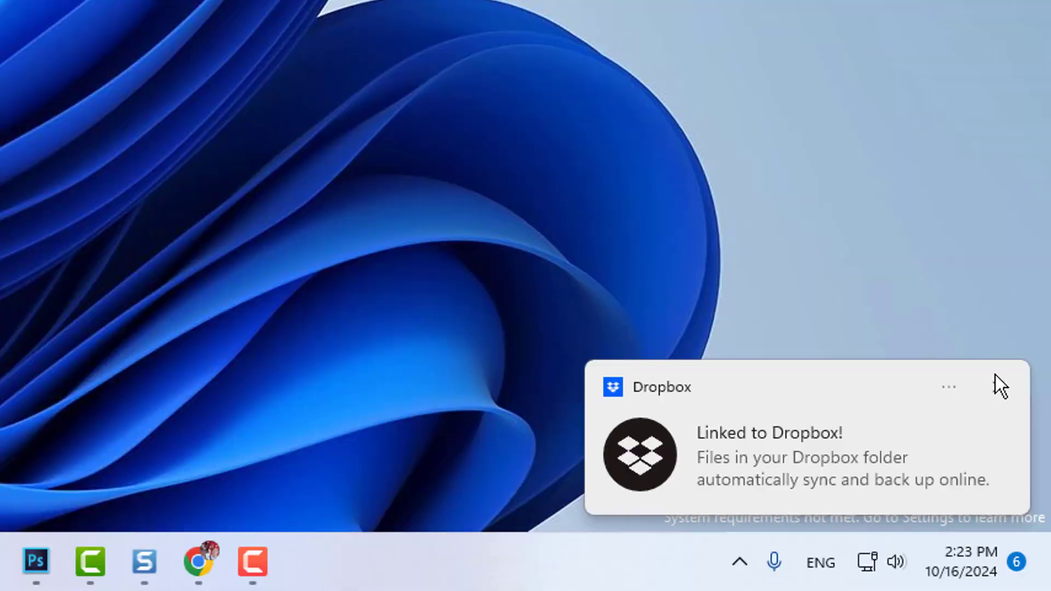
- Dismiss the Dropbox notifications about linking and online-only syncing
{"action": "left_click", "coordinate": [1027, 497]}
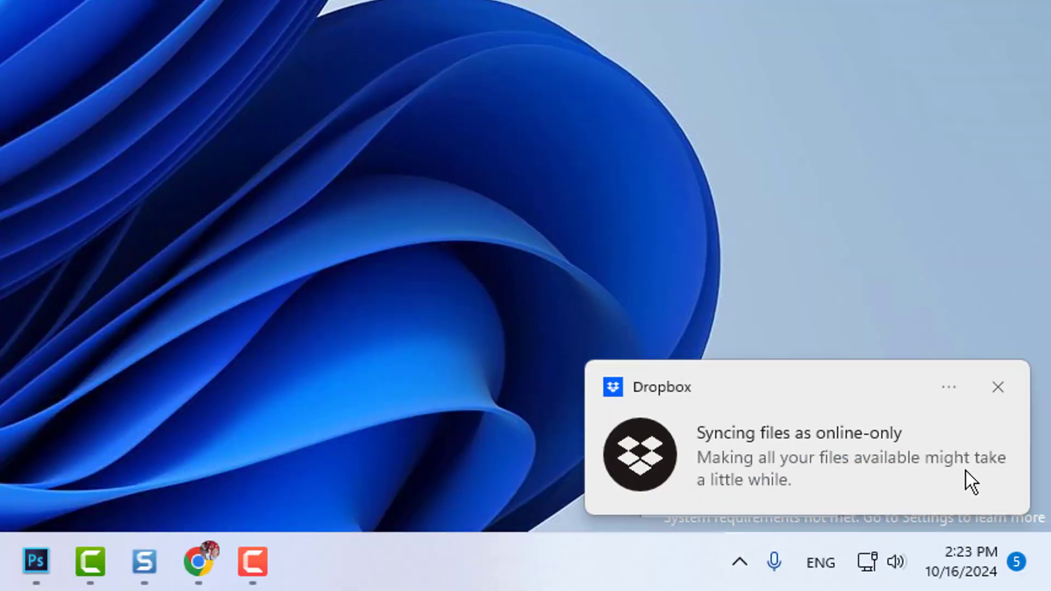
{"action": "left_click", "coordinate": [1007, 392]}
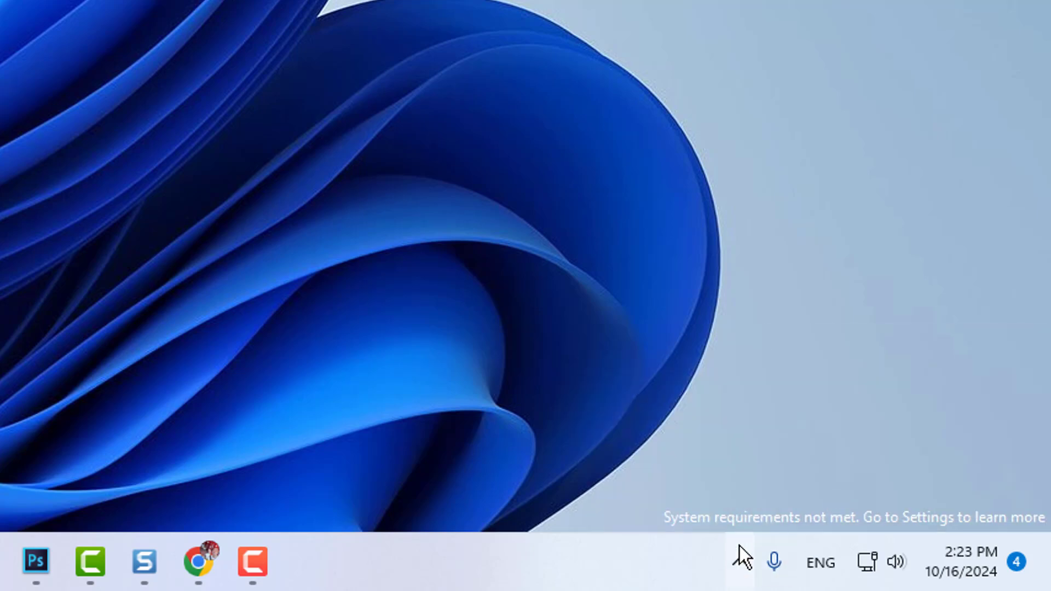
- Open the Preferences of the Dropbox app running in the background
{"action": "left_click", "coordinate": [740, 560]}
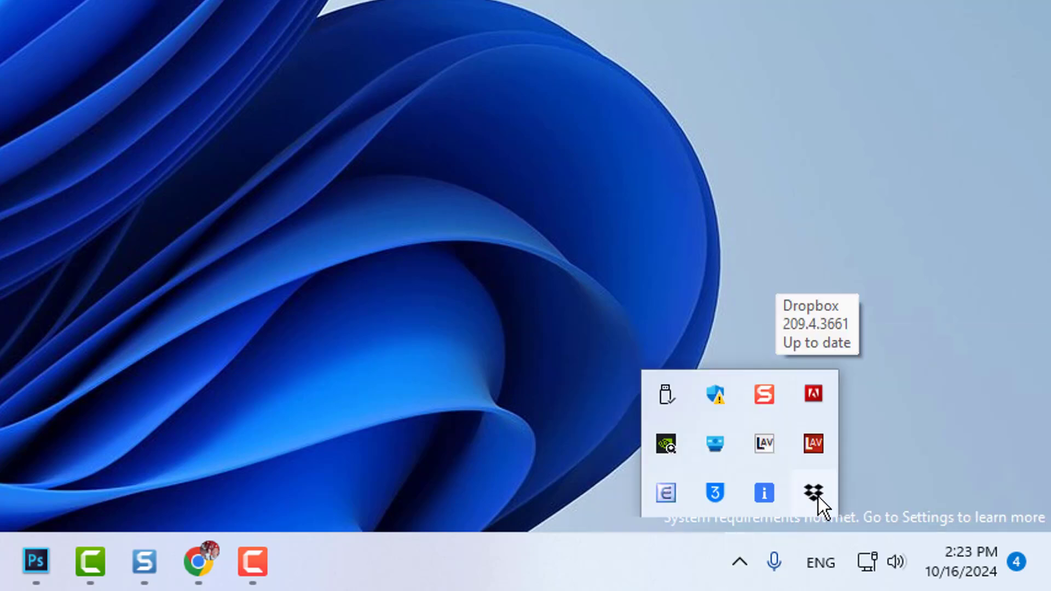
{"action": "left_click", "coordinate": [815, 494]}
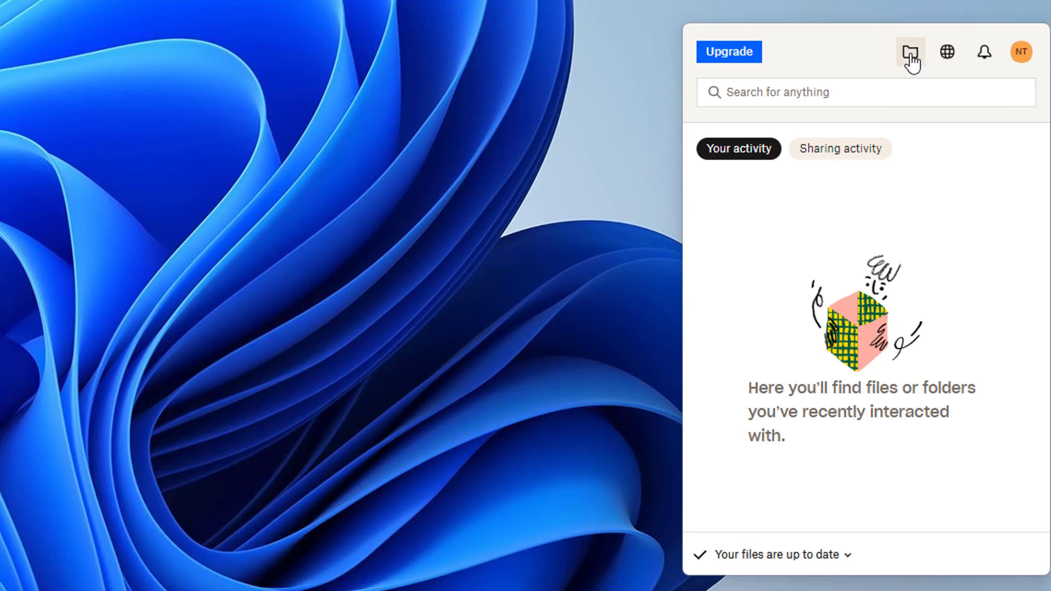
{"action": "left_click", "coordinate": [1021, 52]}
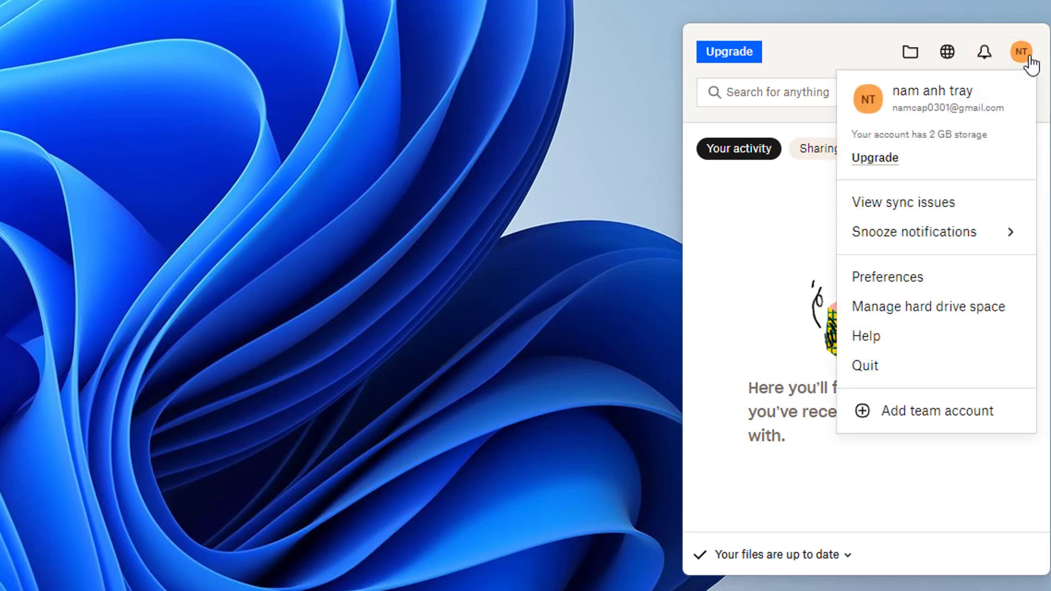
{"action": "left_click", "coordinate": [939, 280]}
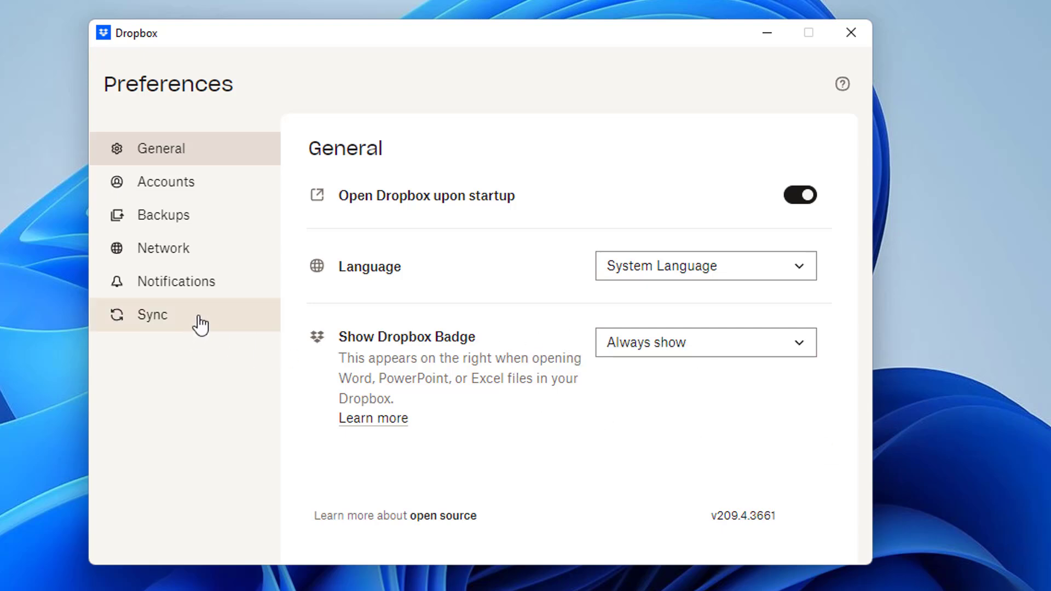
- Examine the Accounts, Backups, Network, Notifications and Sync preferences of Dropbox
{"action": "left_click", "coordinate": [181, 193]}
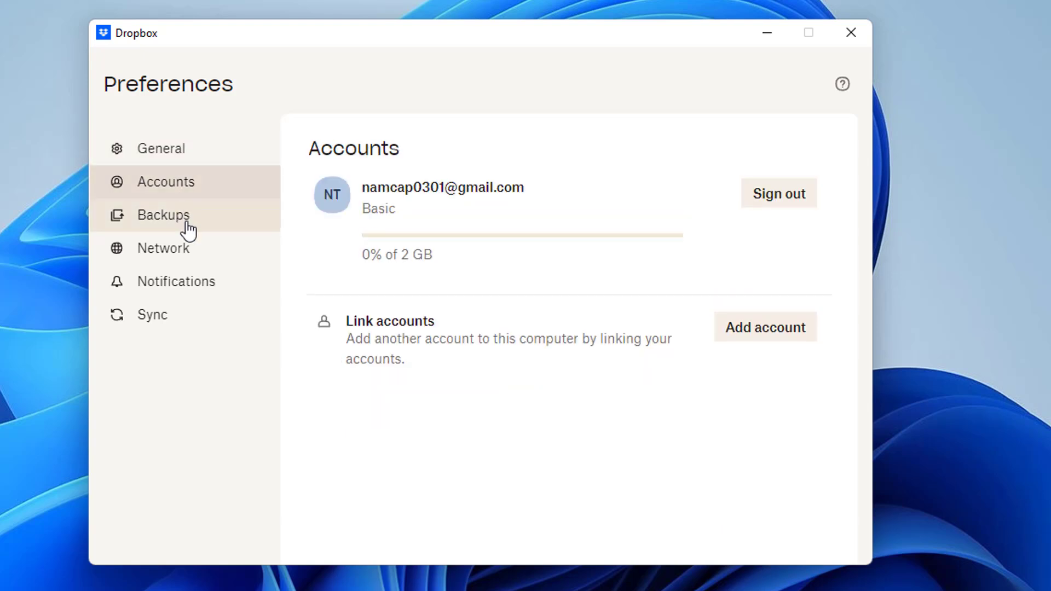
{"action": "left_click", "coordinate": [187, 230]}
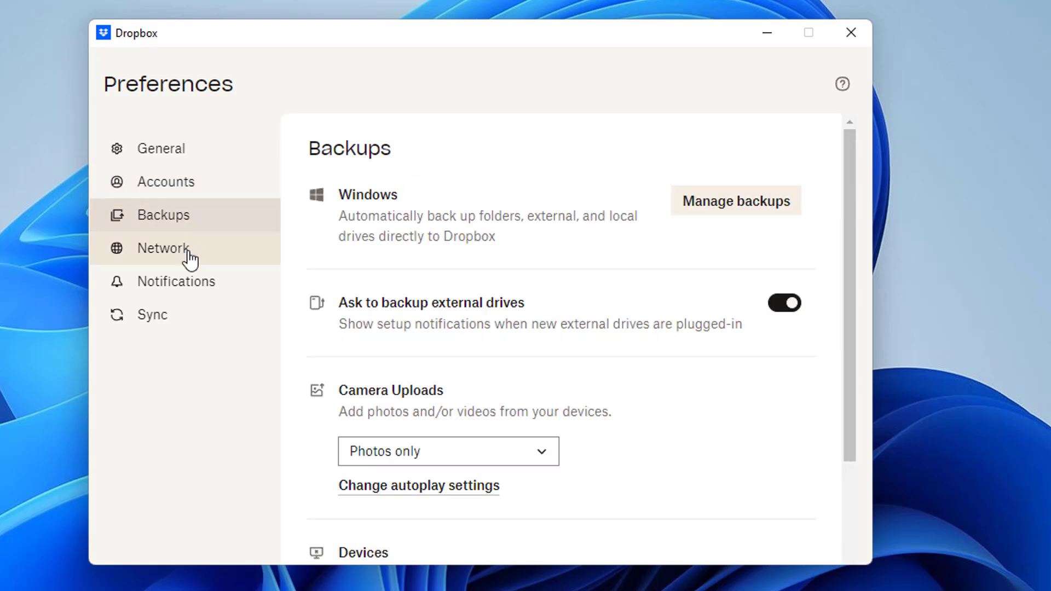
{"action": "left_click", "coordinate": [189, 258]}
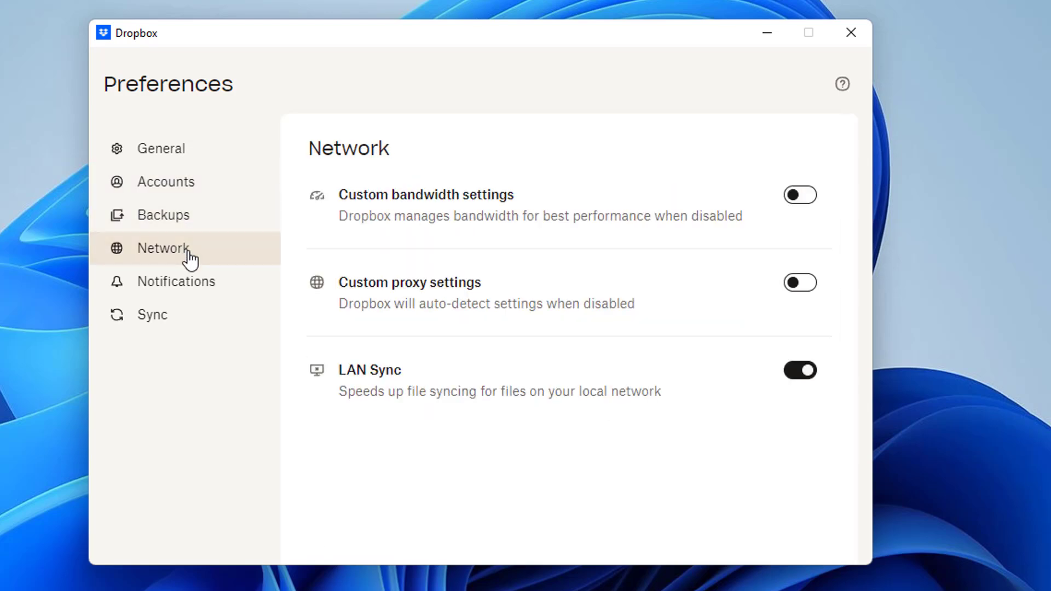
{"action": "left_click", "coordinate": [203, 287]}
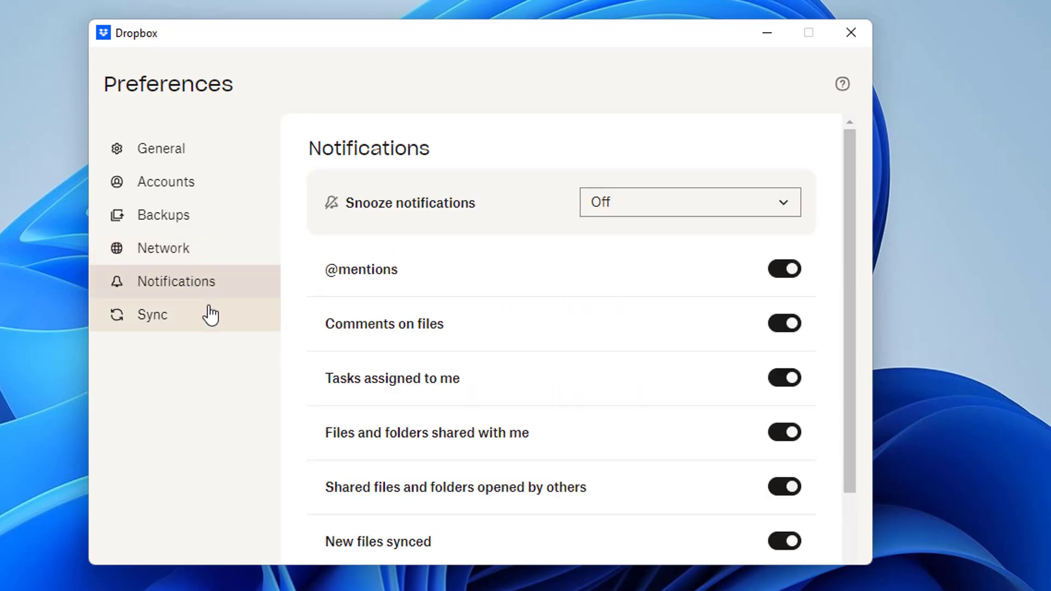
{"action": "left_click", "coordinate": [210, 314]}
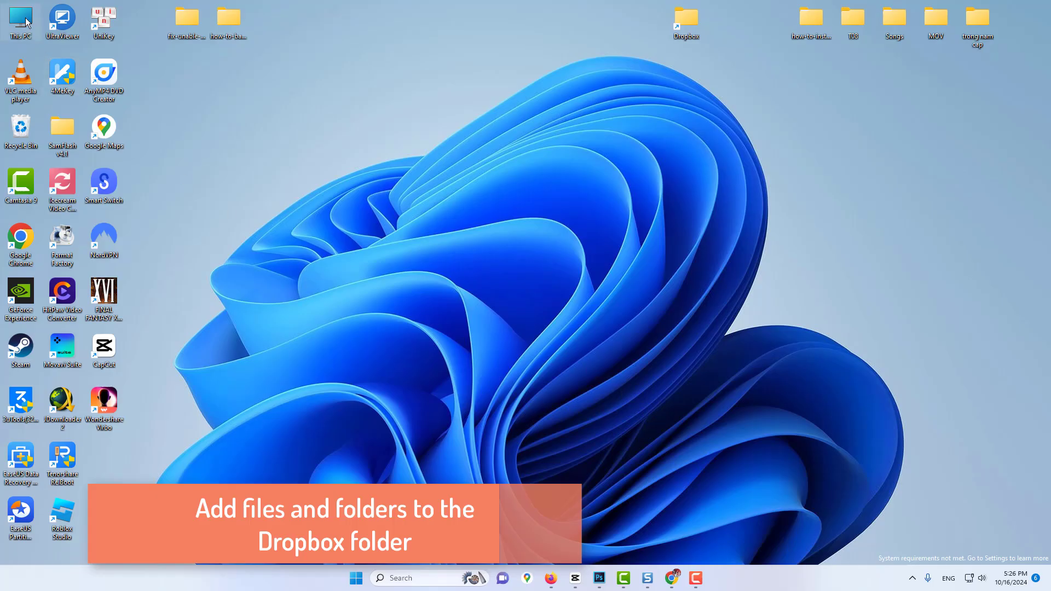
- Open the Dropbox folder in File Explorer
{"action": "double_click", "coordinate": [22, 20]}
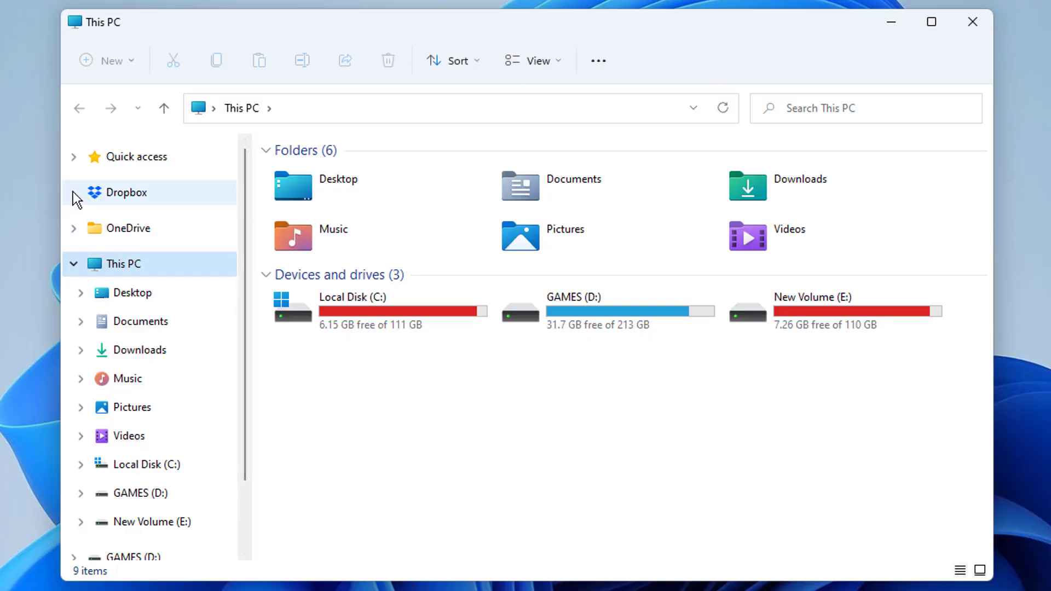
{"action": "left_click", "coordinate": [131, 195]}
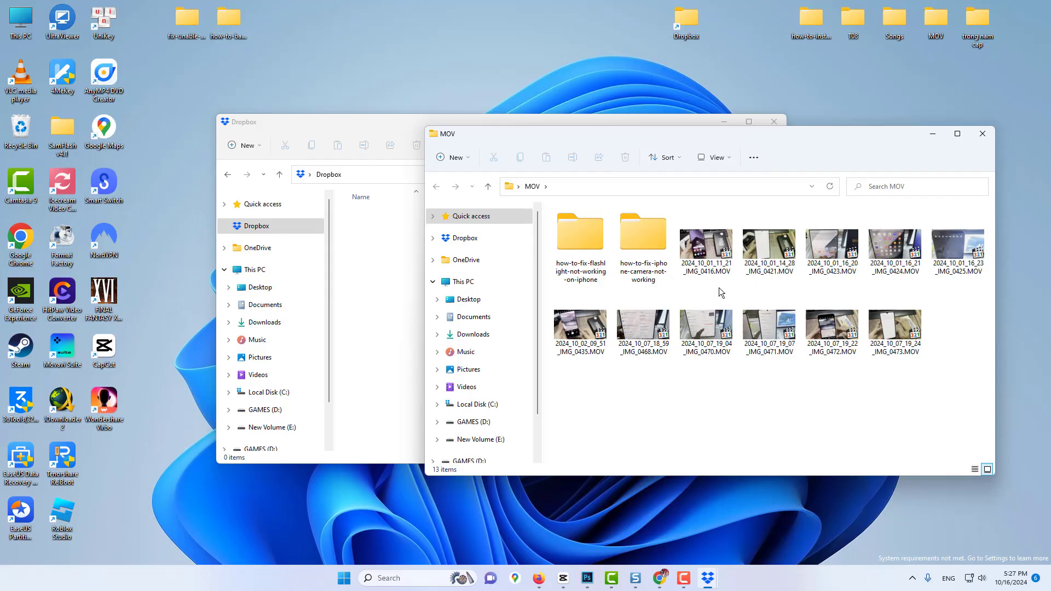
- Move the video 2024_10_07_19_07_IMG_0471.MOV from the MOV folder into the Dropbox folder
{"action": "left_click_drag", "start_coordinate": [868, 366], "coordinate": [744, 288]}
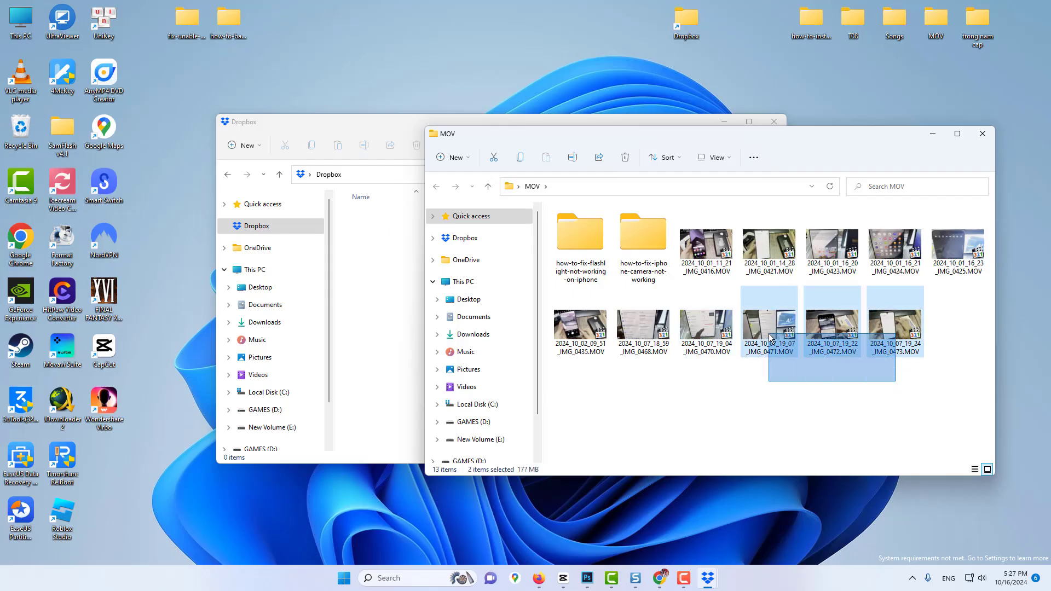
{"action": "left_click_drag", "start_coordinate": [769, 340], "coordinate": [386, 290]}
{"action": "left_click", "coordinate": [830, 305]}
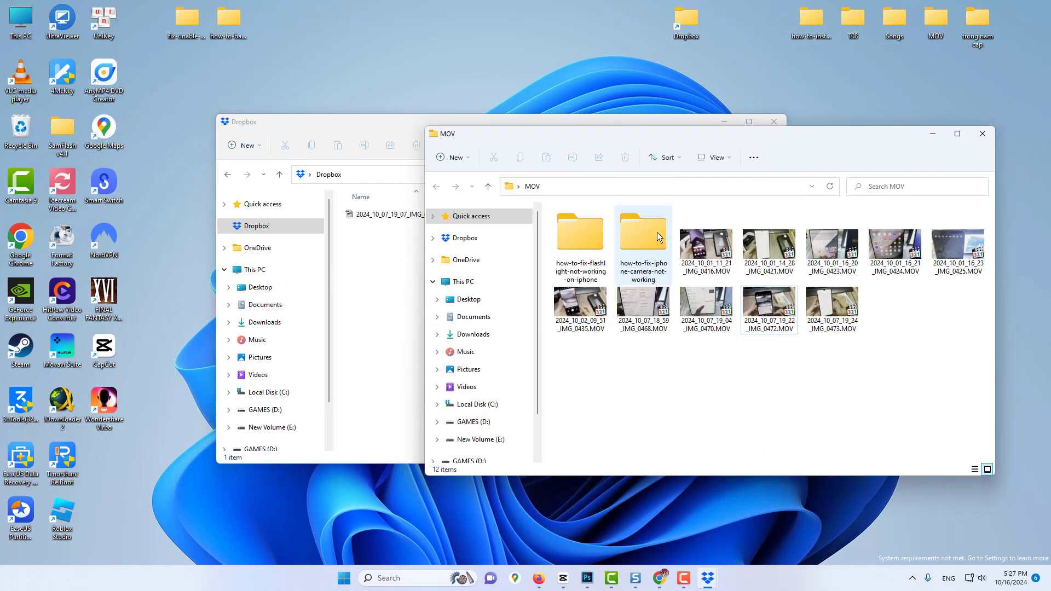
- Copy the folders how-to-fix-flashlight-not-working-on-iphone and how-to-fix-iphone-camera-not-working from the MOV folder into the Dropbox folder
{"action": "left_click", "coordinate": [657, 232]}
{"action": "left_click", "coordinate": [577, 233], "text": "ctrl"}
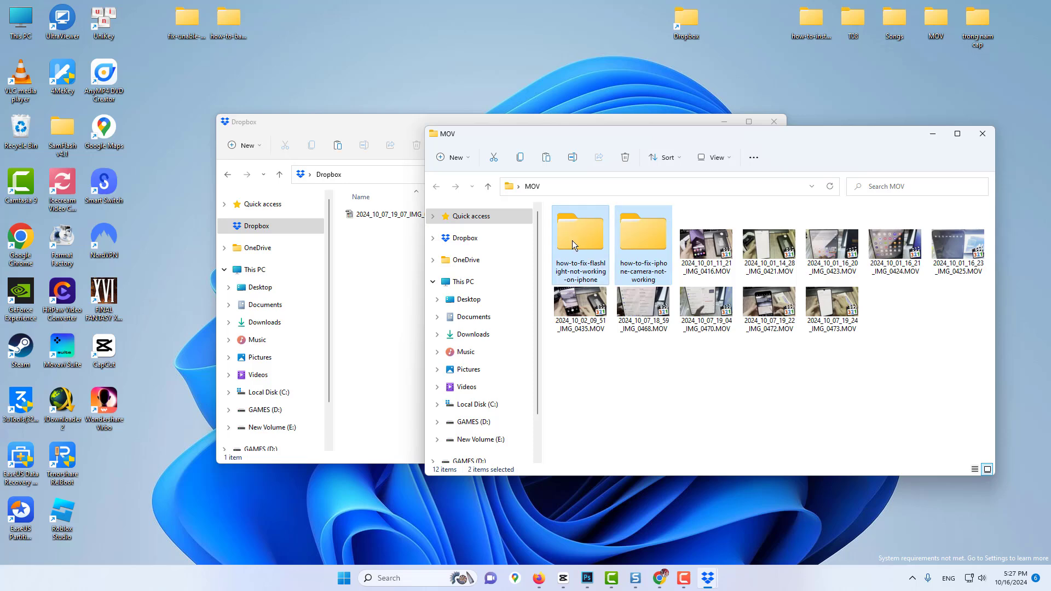
{"action": "left_click", "coordinate": [390, 274]}
{"action": "key", "text": "ctrl+v"}
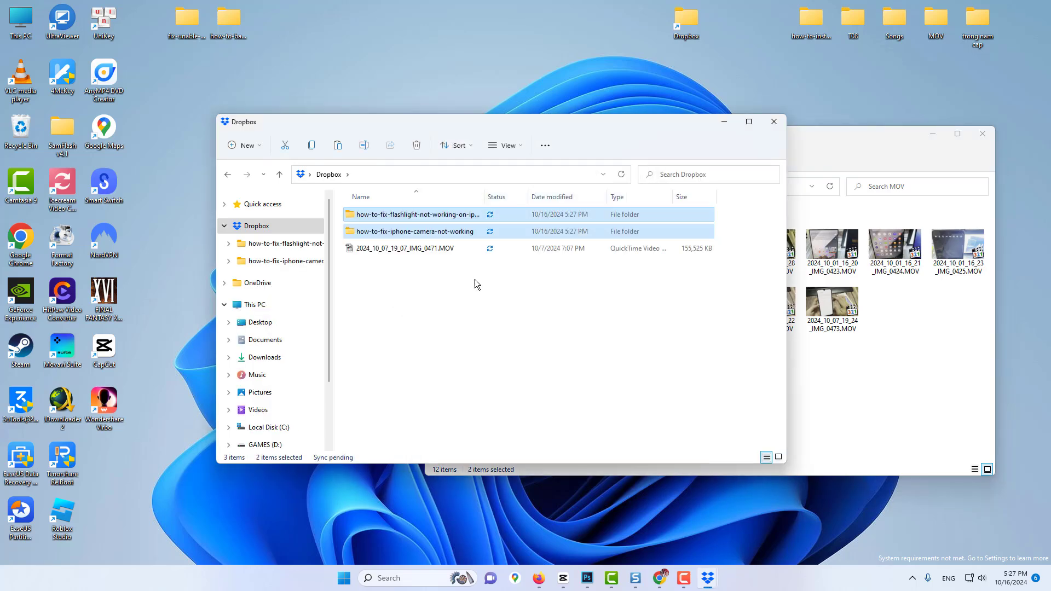
{"action": "left_click", "coordinate": [476, 280]}
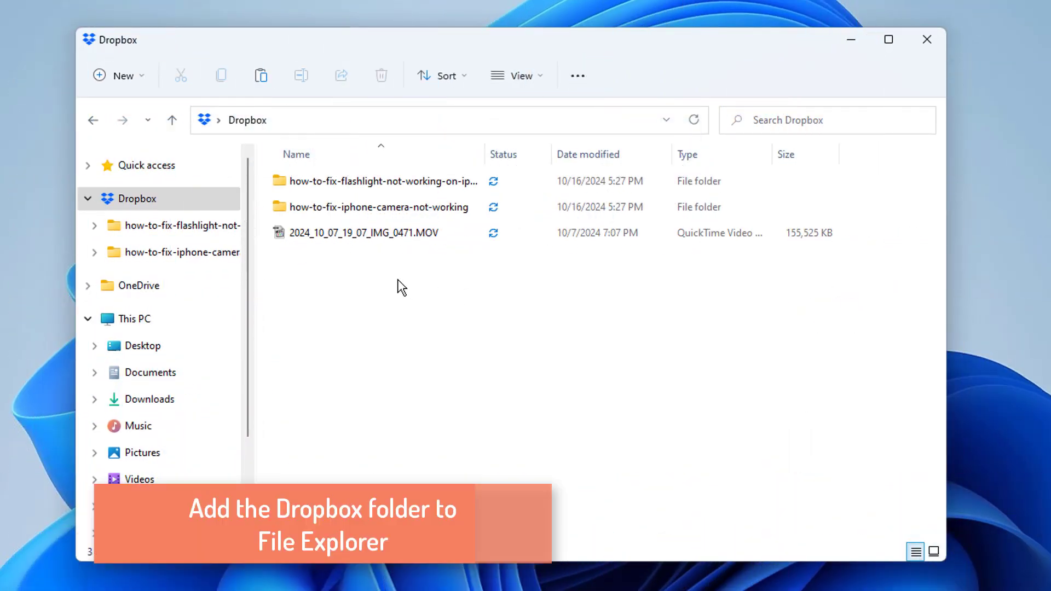
- Pin the Dropbox folder to Quick access in File Explorer
{"action": "left_click", "coordinate": [150, 206]}
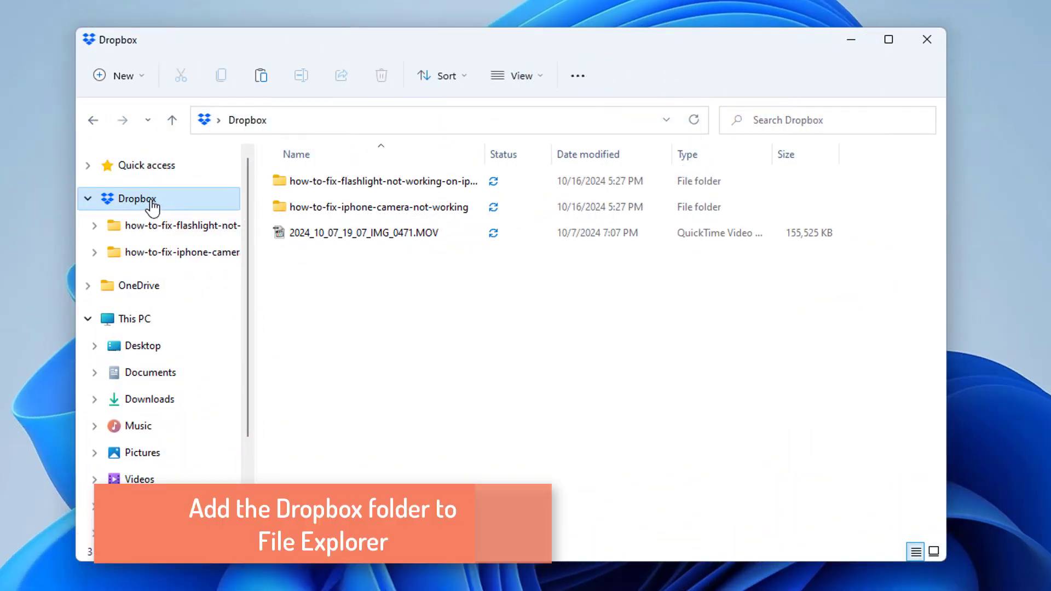
{"action": "right_click", "coordinate": [152, 204]}
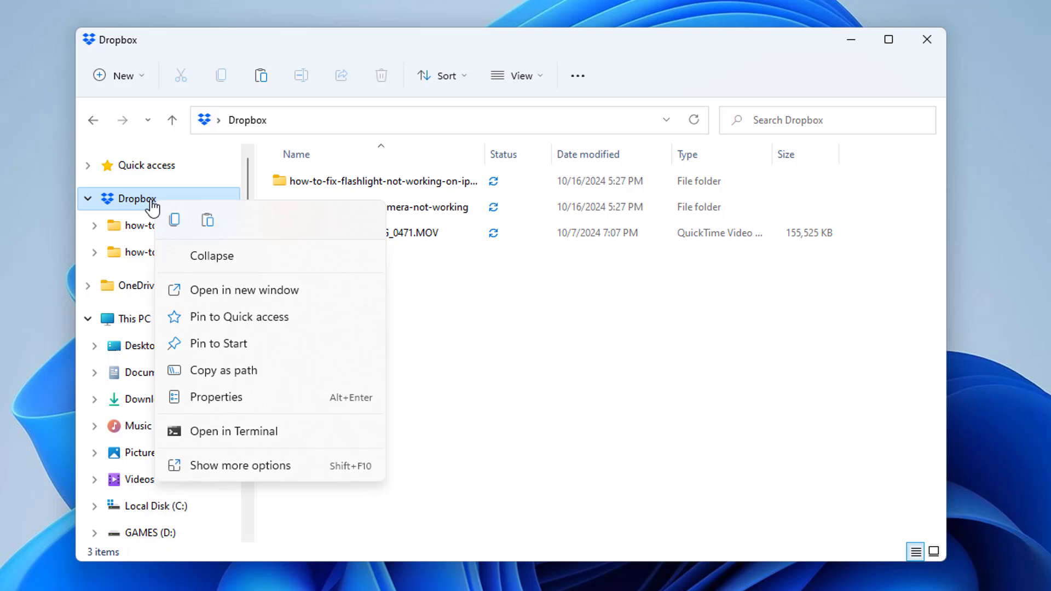
{"action": "left_click", "coordinate": [277, 317]}
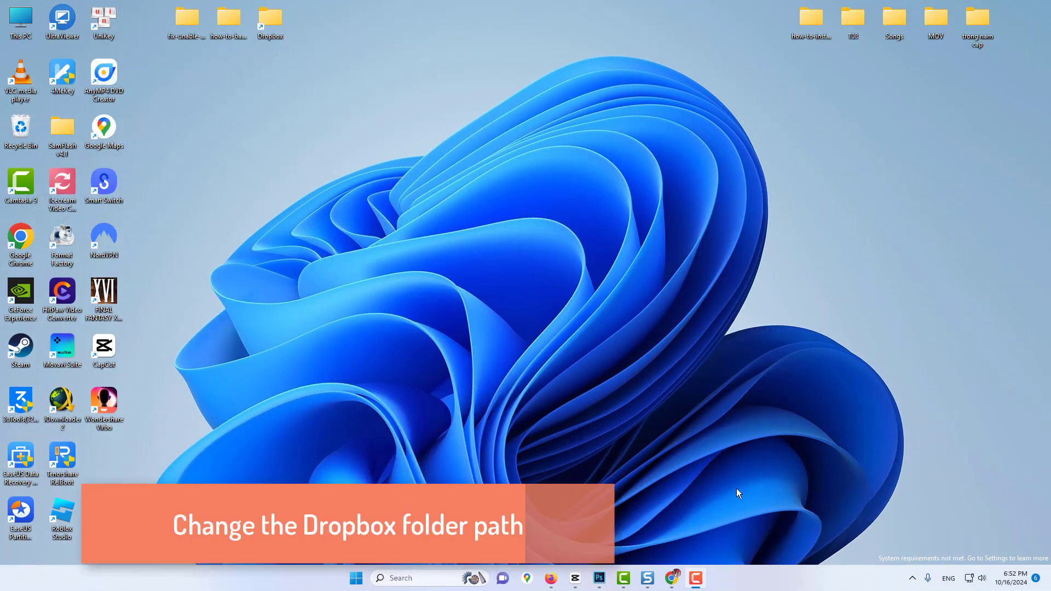
- Open the Sync preferences of the Dropbox app running in the background
{"action": "left_click", "coordinate": [912, 578]}
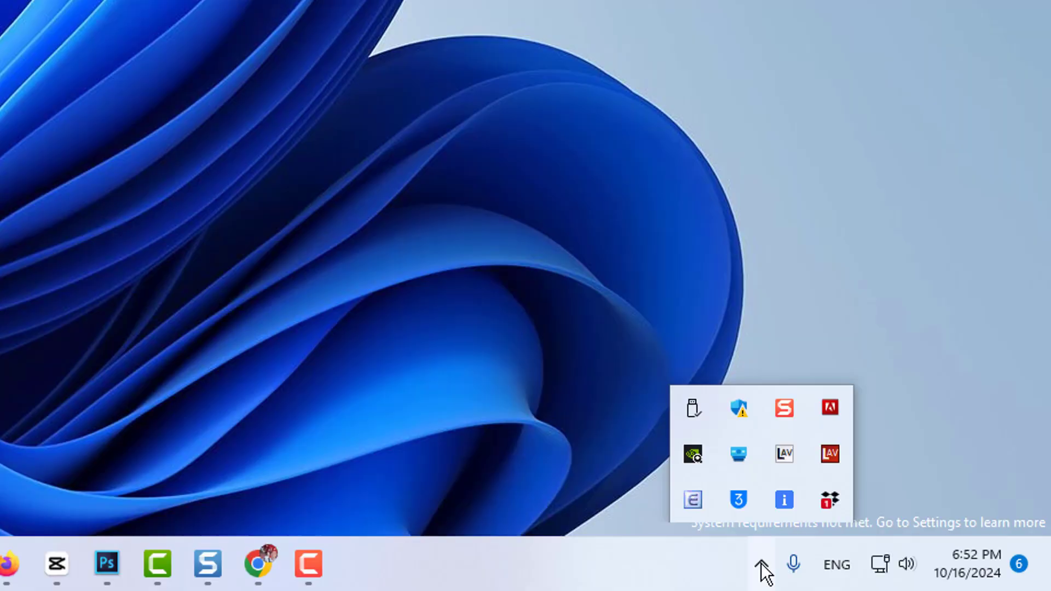
{"action": "left_click", "coordinate": [829, 502]}
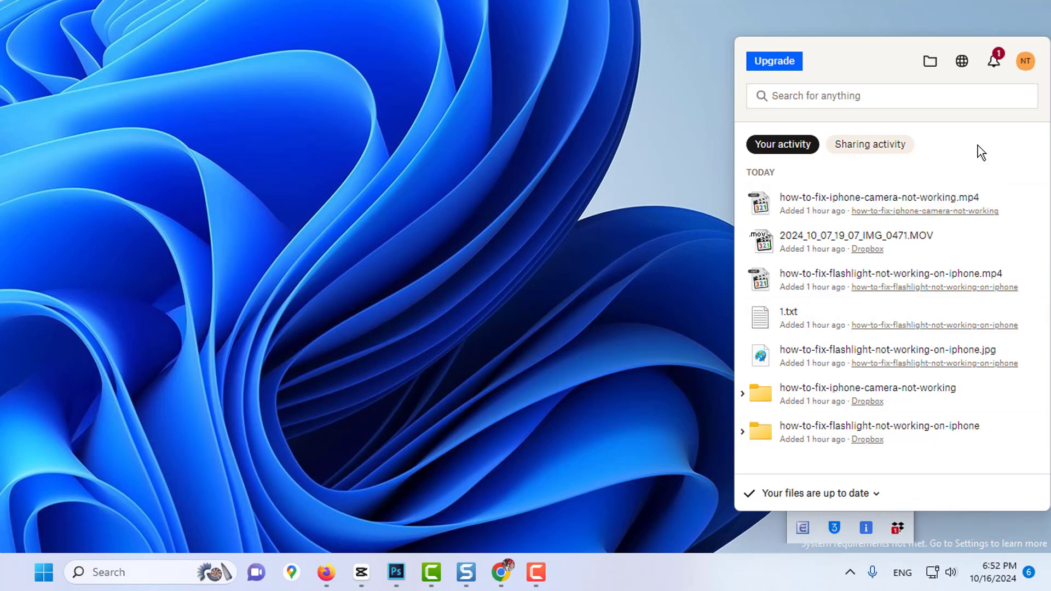
{"action": "left_click", "coordinate": [1033, 67]}
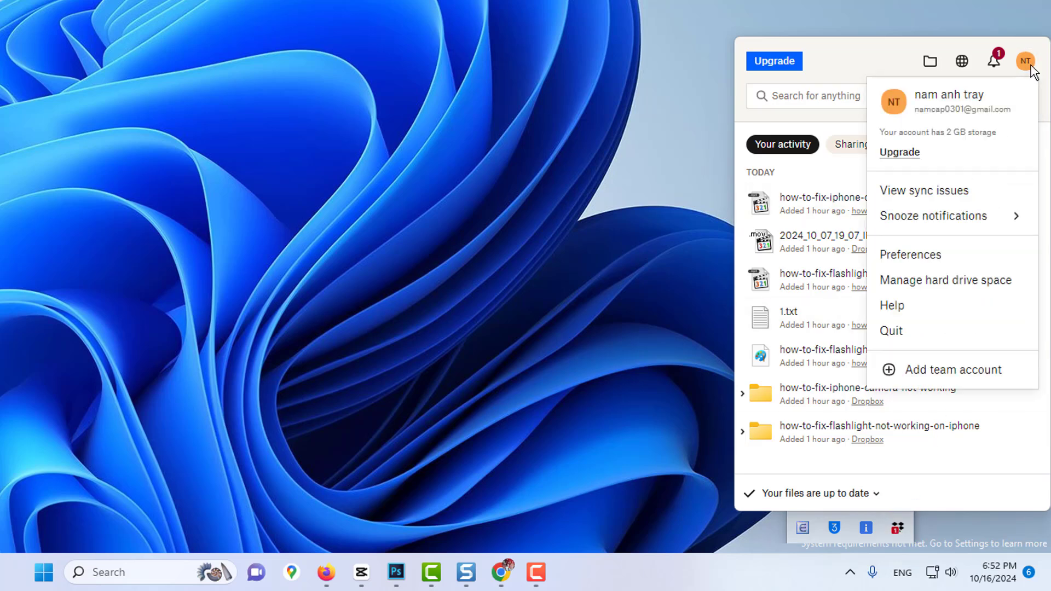
{"action": "left_click", "coordinate": [979, 256]}
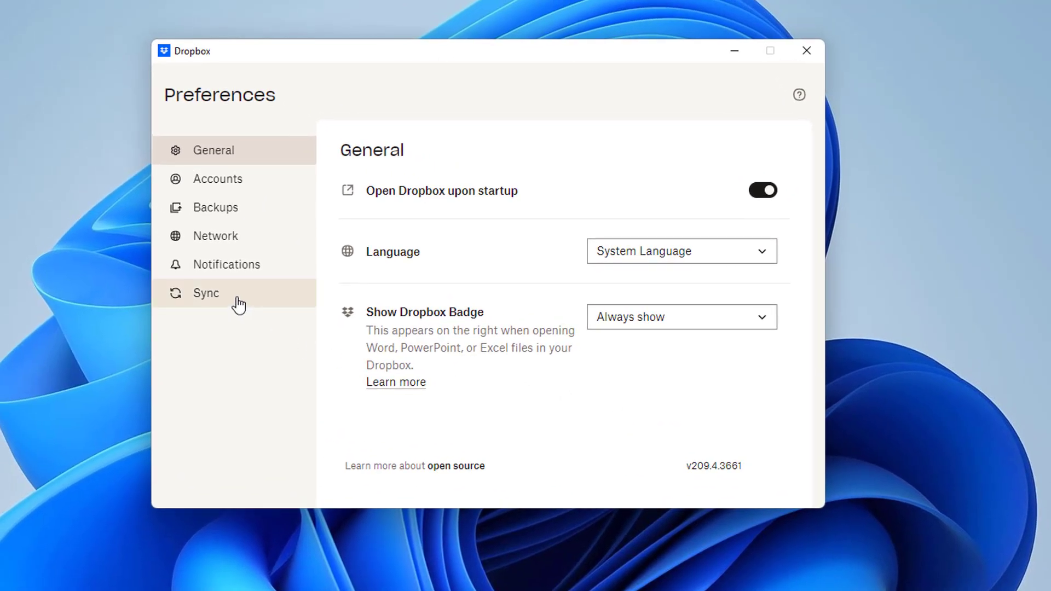
{"action": "left_click", "coordinate": [235, 305]}
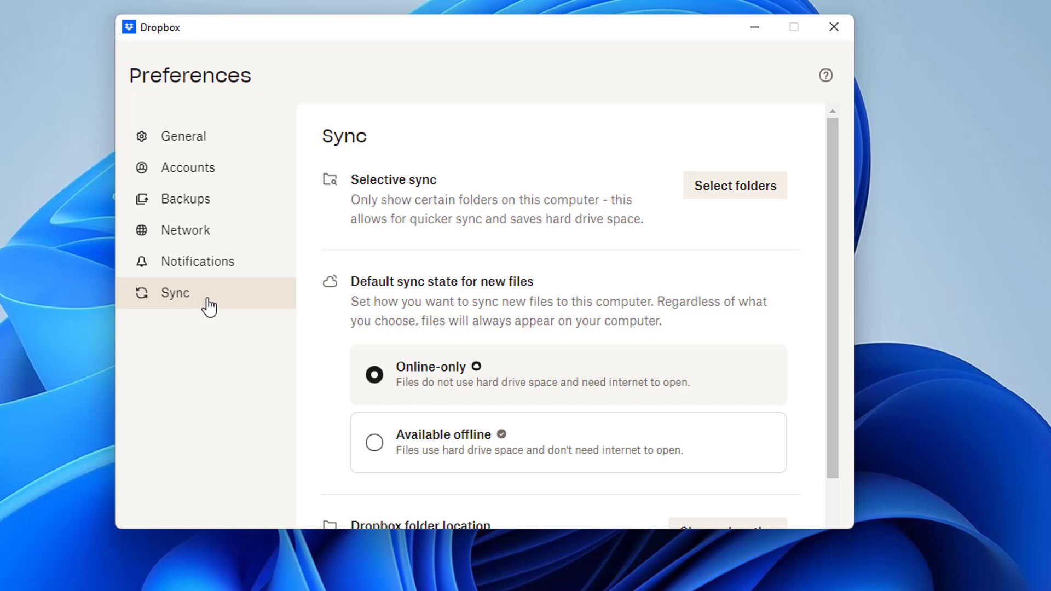
- Change the Dropbox folder location to the MOV folder on the Desktop and confirm moving all its files
{"action": "scroll", "coordinate": [657, 330], "scroll_direction": "down", "scroll_amount": 2}
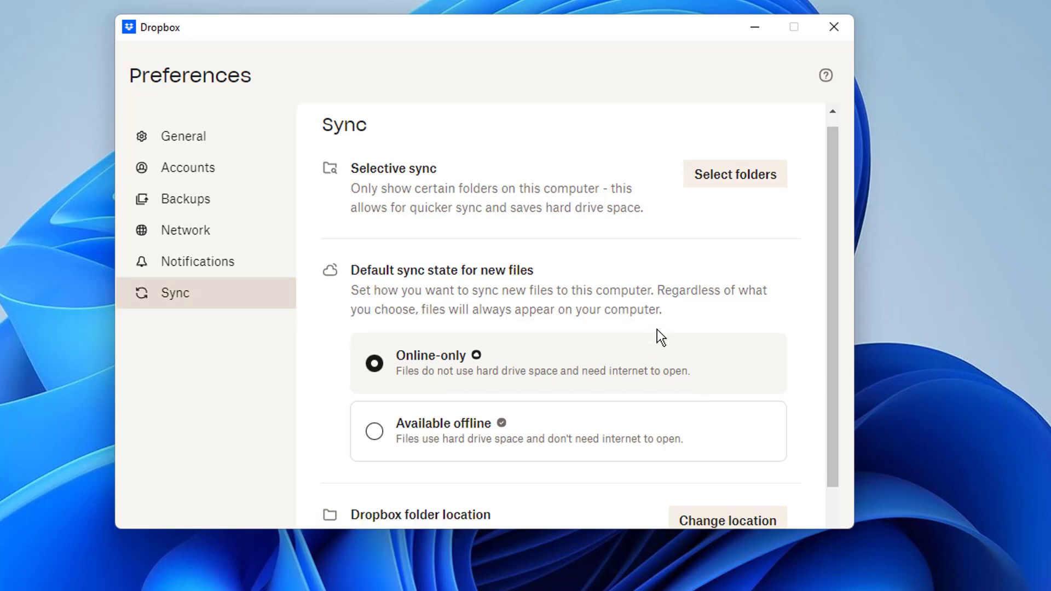
{"action": "scroll", "coordinate": [658, 330], "scroll_direction": "up", "scroll_amount": 2}
{"action": "scroll", "coordinate": [662, 341], "scroll_direction": "down", "scroll_amount": 2}
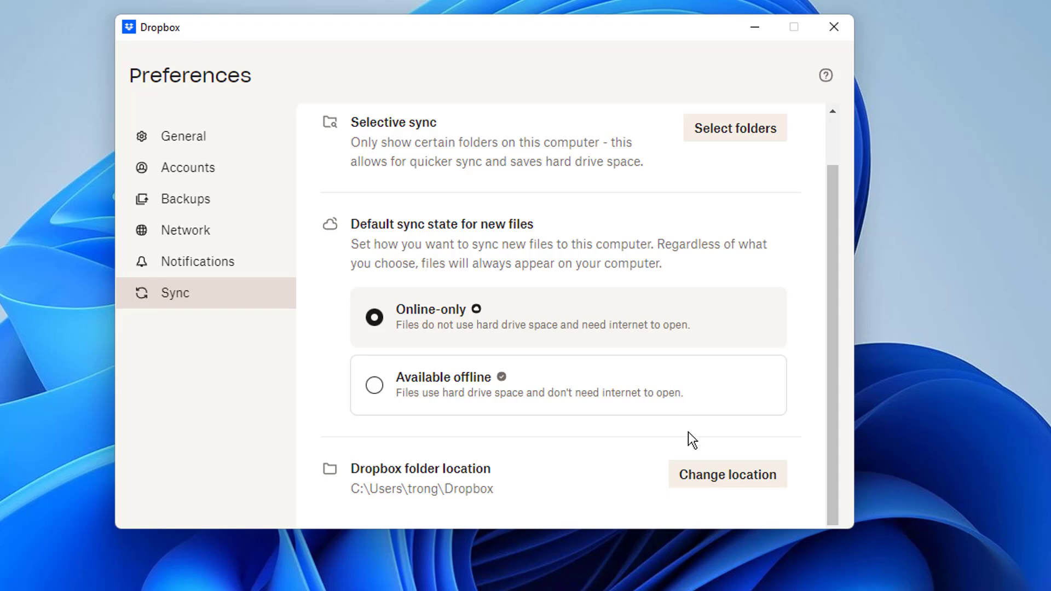
{"action": "left_click", "coordinate": [740, 485]}
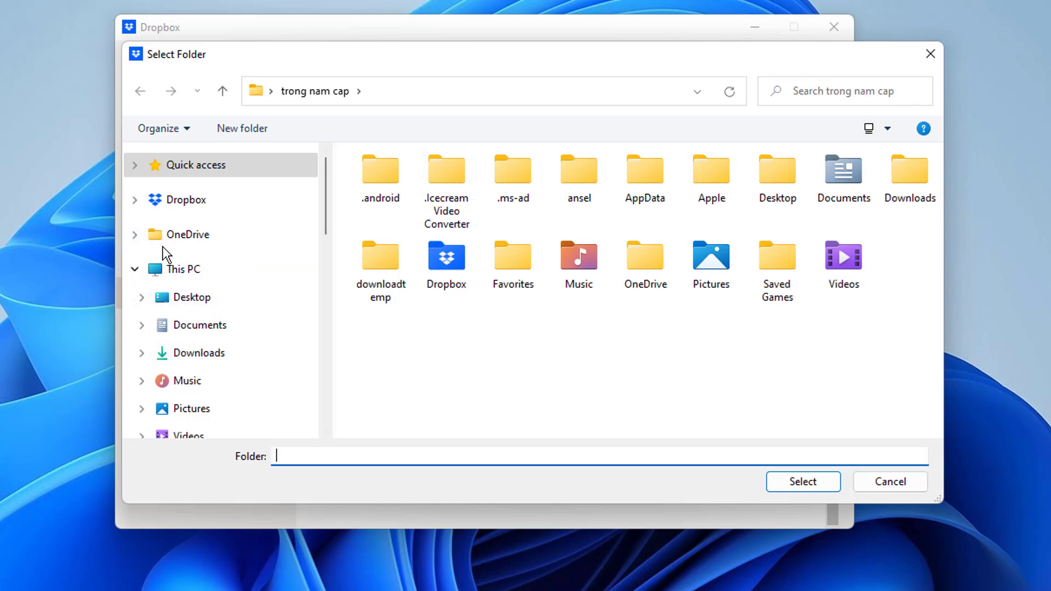
{"action": "left_click", "coordinate": [226, 299]}
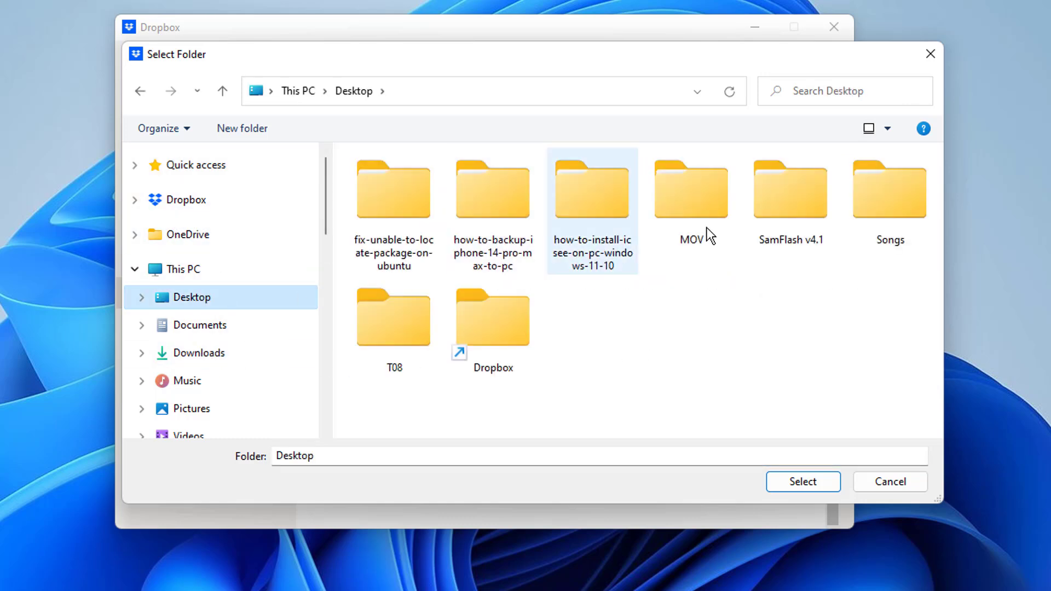
{"action": "left_click", "coordinate": [706, 203]}
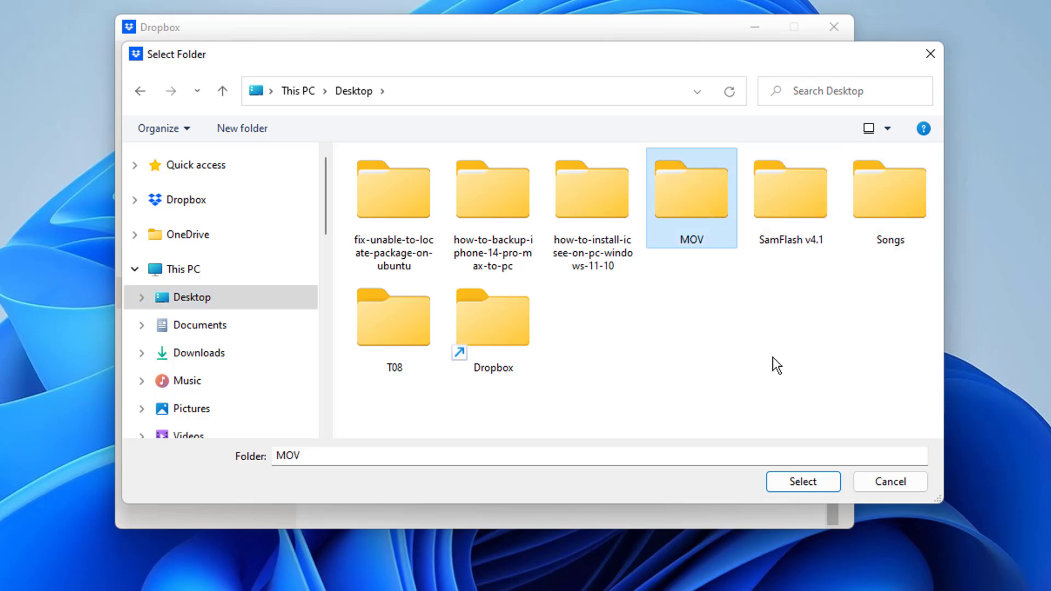
{"action": "left_click", "coordinate": [817, 481]}
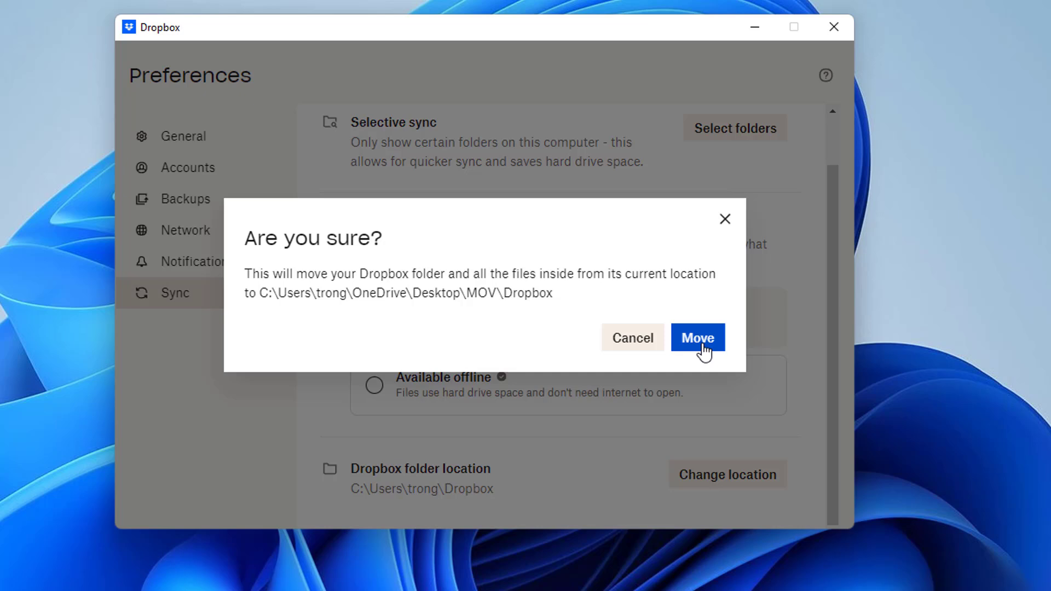
{"action": "left_click", "coordinate": [703, 345]}
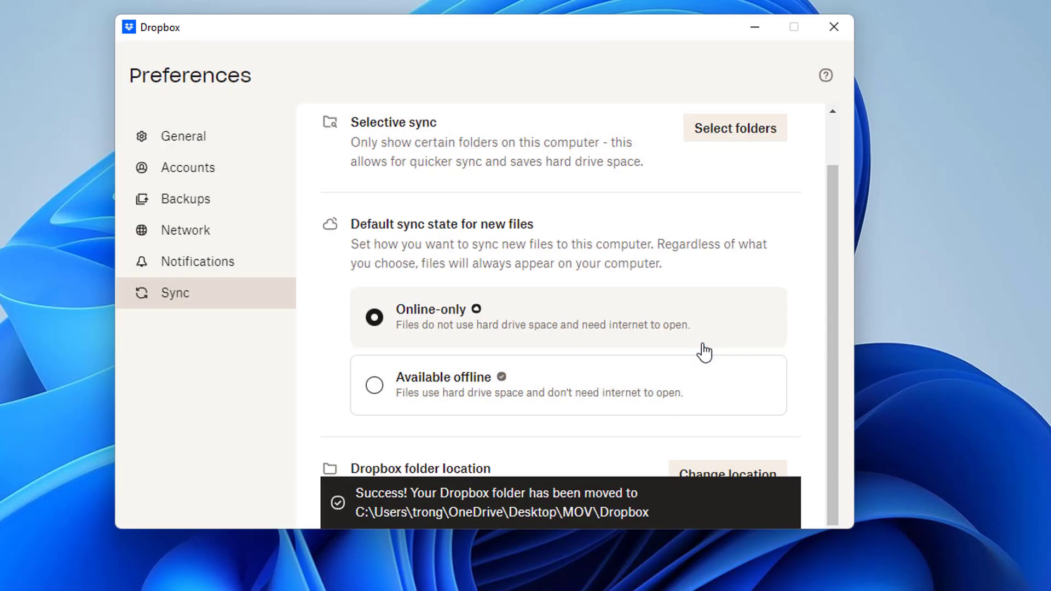